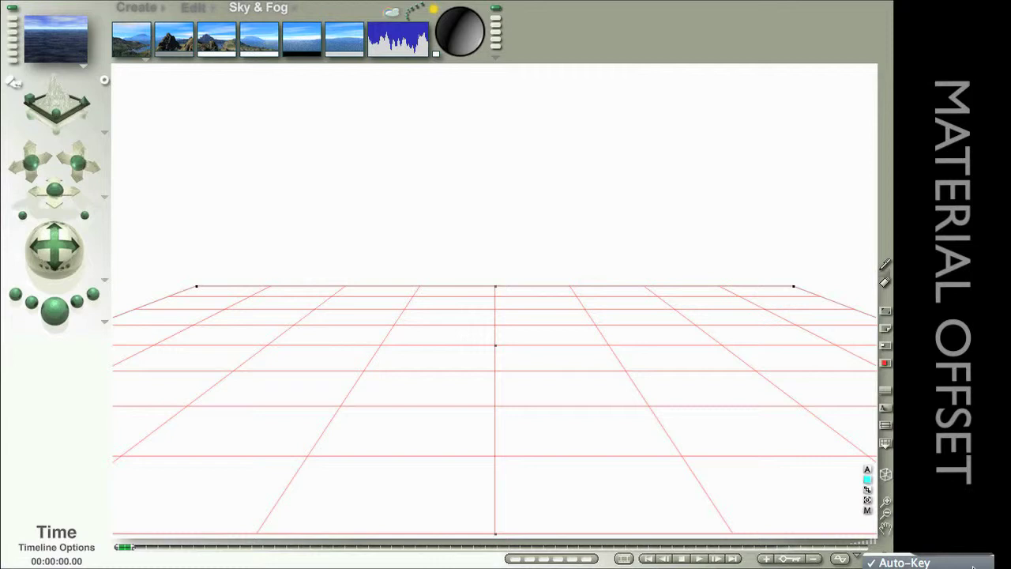
Open the ground plane's material and show the transformation settings of its Waves2 texture
left_click(648, 303)
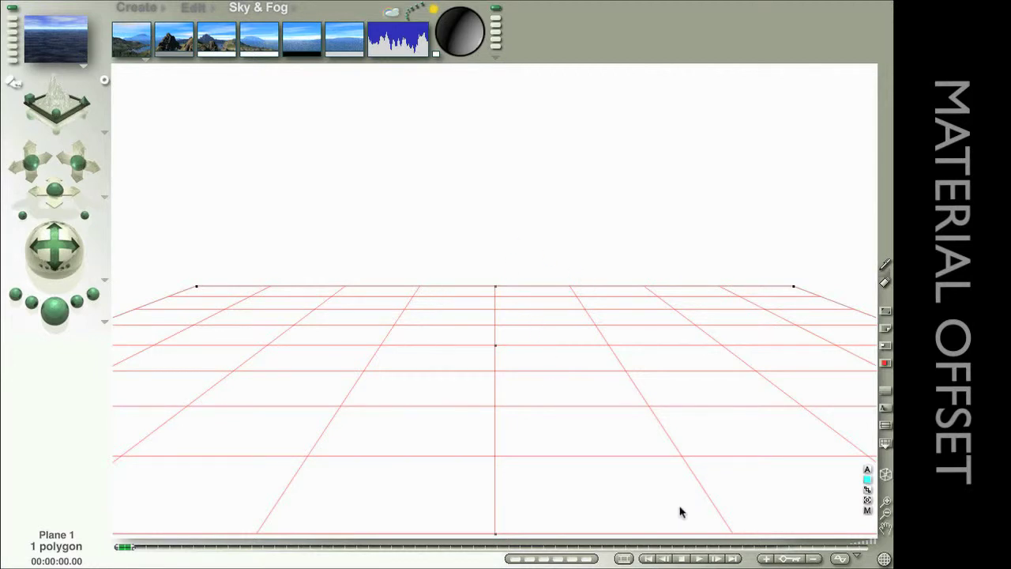
left_click(867, 510)
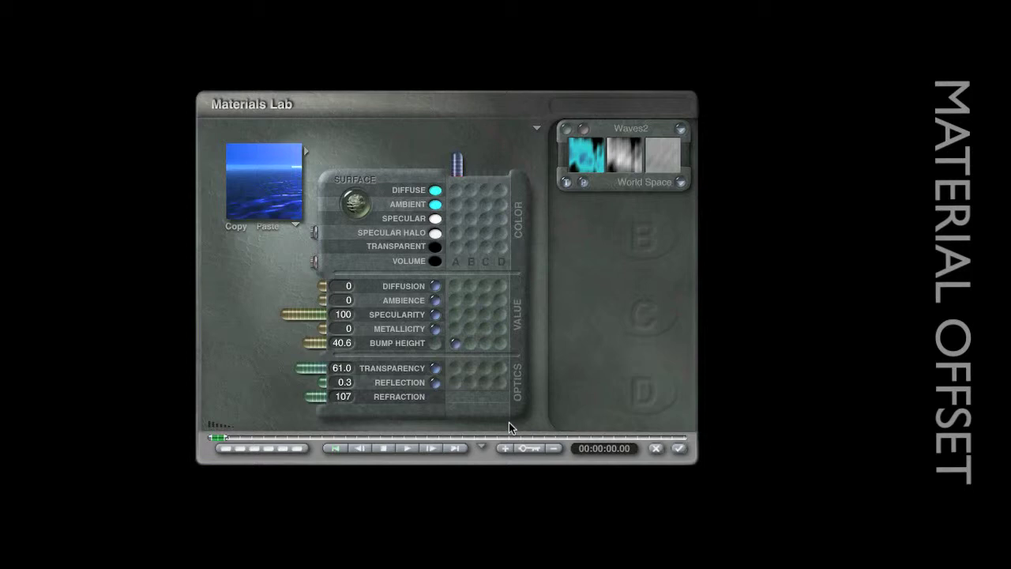
left_click(567, 130)
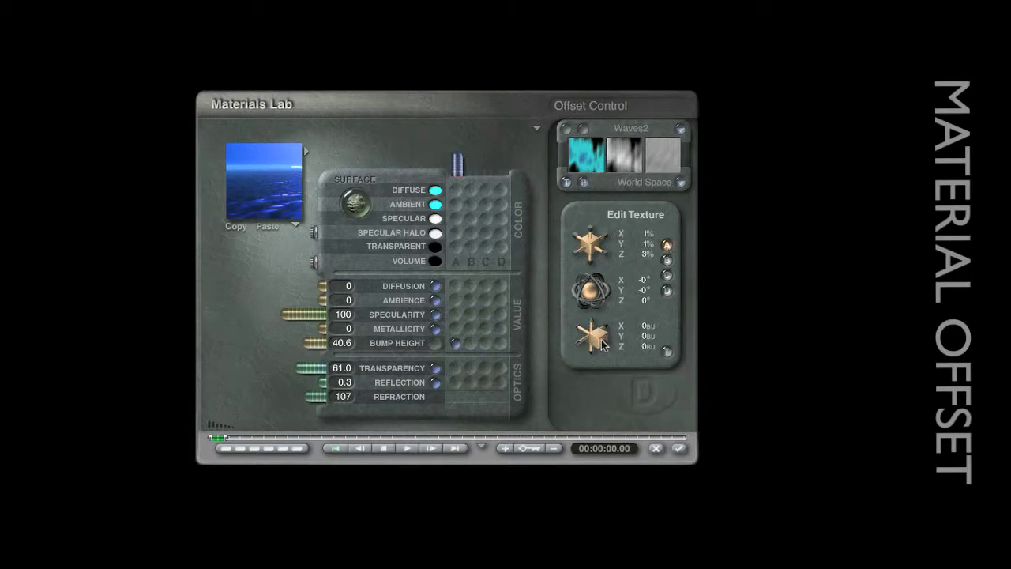
Set the animation duration to 3 seconds in the animation setup
double_click(220, 438)
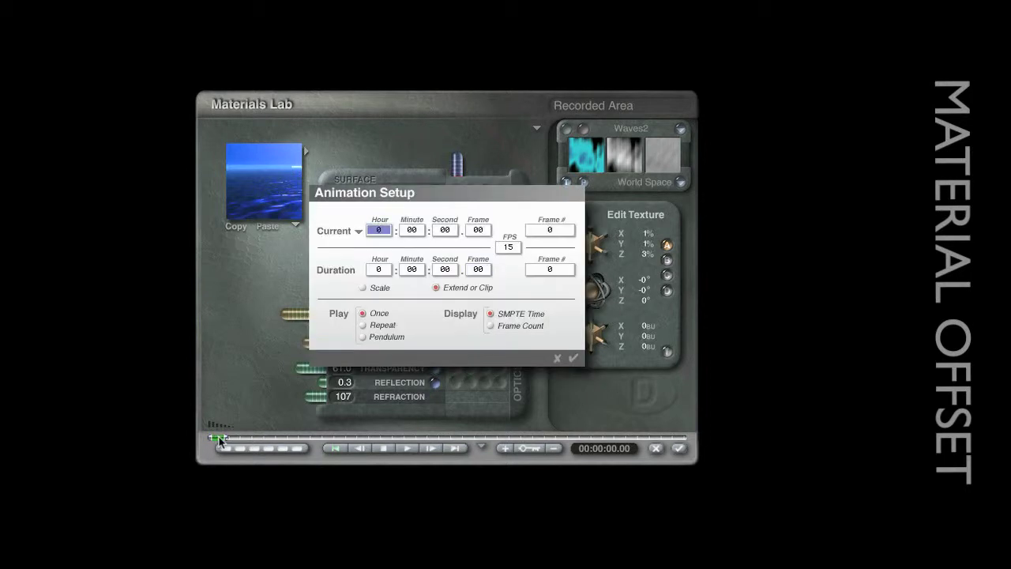
left_click(442, 270)
type("3")
key("Return")
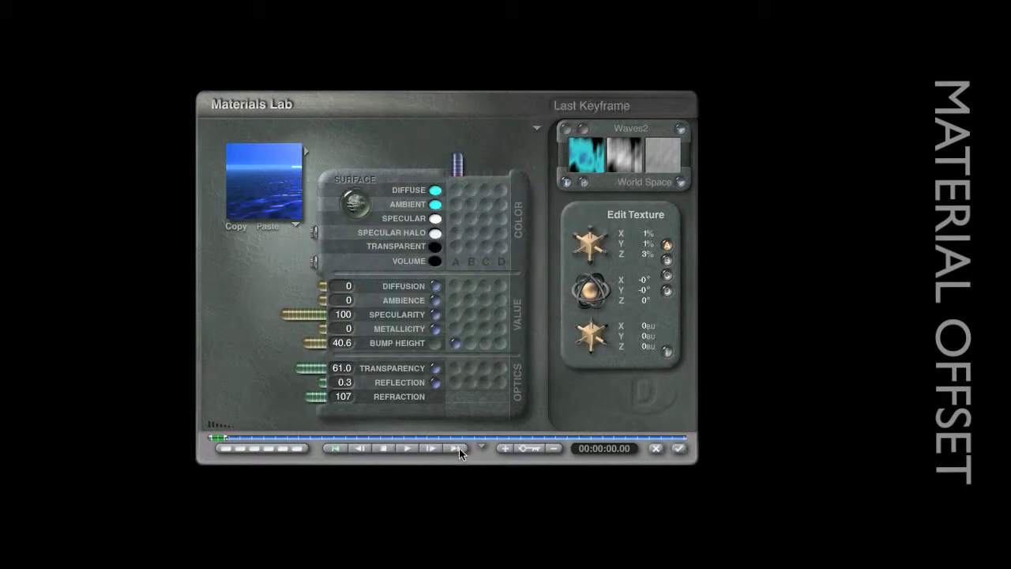
Set the Waves2 texture's Z offset to 30 at the end of the animation
left_click(456, 448)
left_click(644, 348)
type("30")
key("Return")
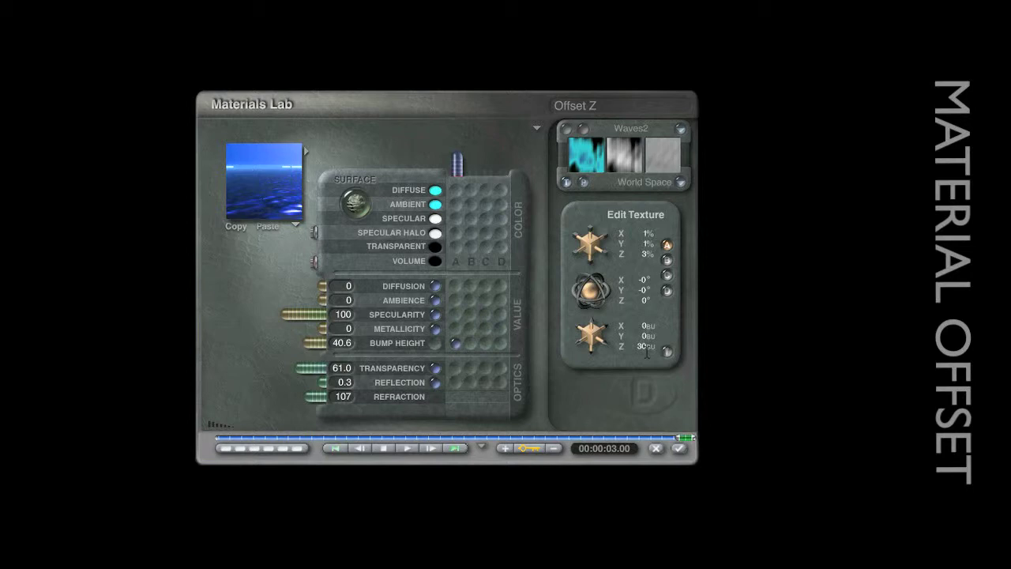
Set the Waves2 texture's Z offset to 0 at the first keyframe and accept the material
left_click(333, 449)
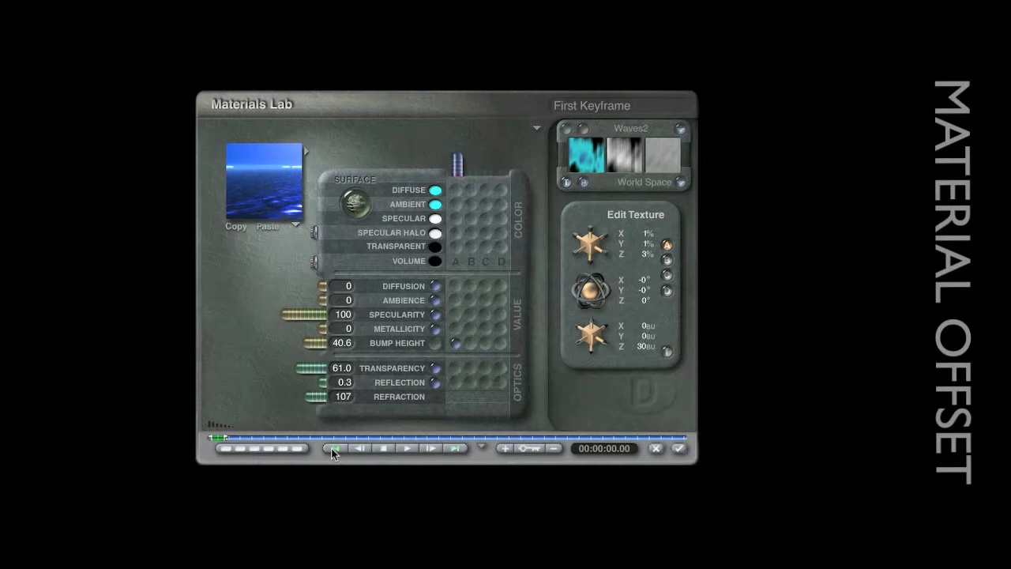
left_click(646, 347)
type("0")
key("Return")
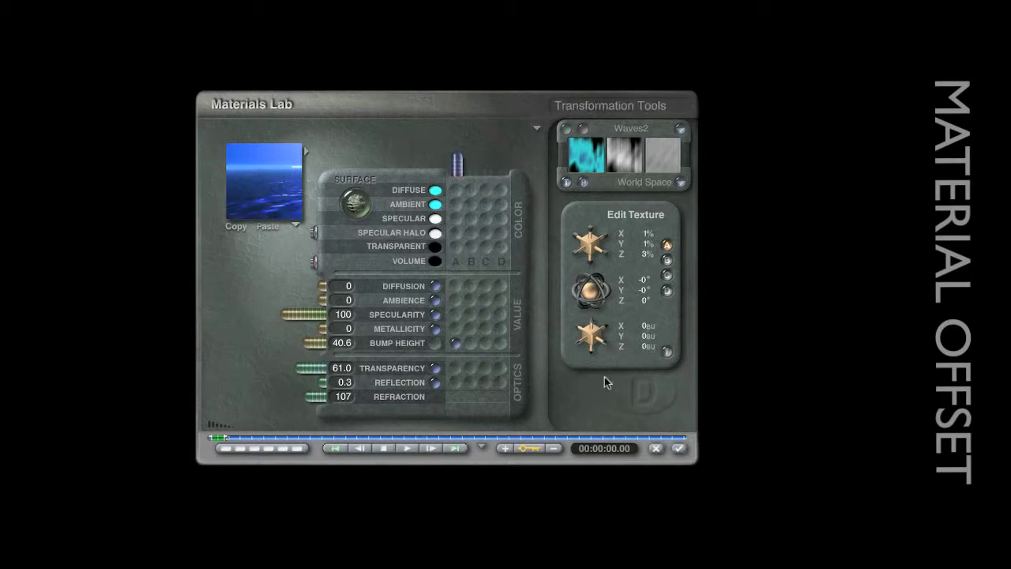
left_click(678, 450)
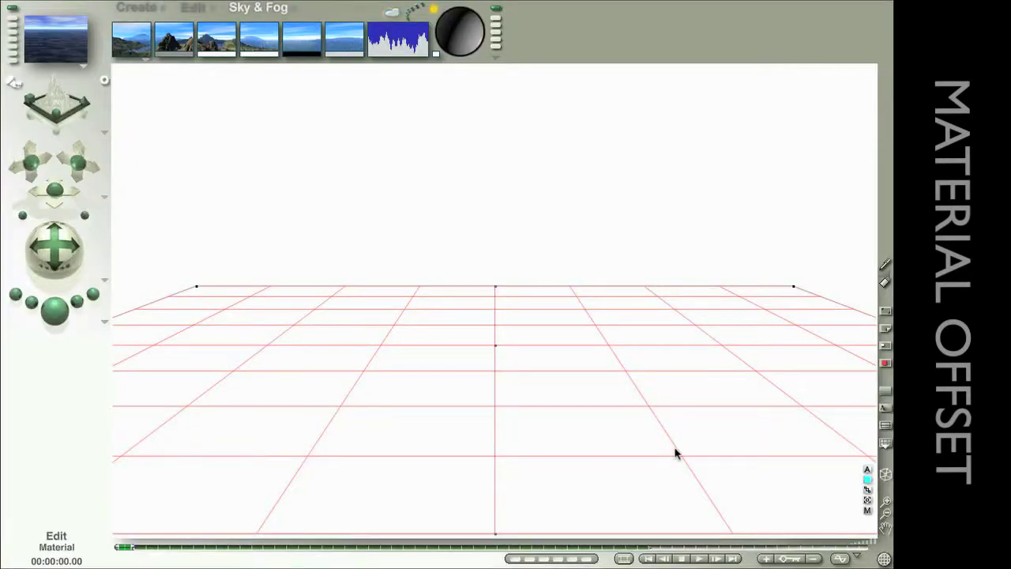
Generate a preview of the animated water surface
left_click(624, 558)
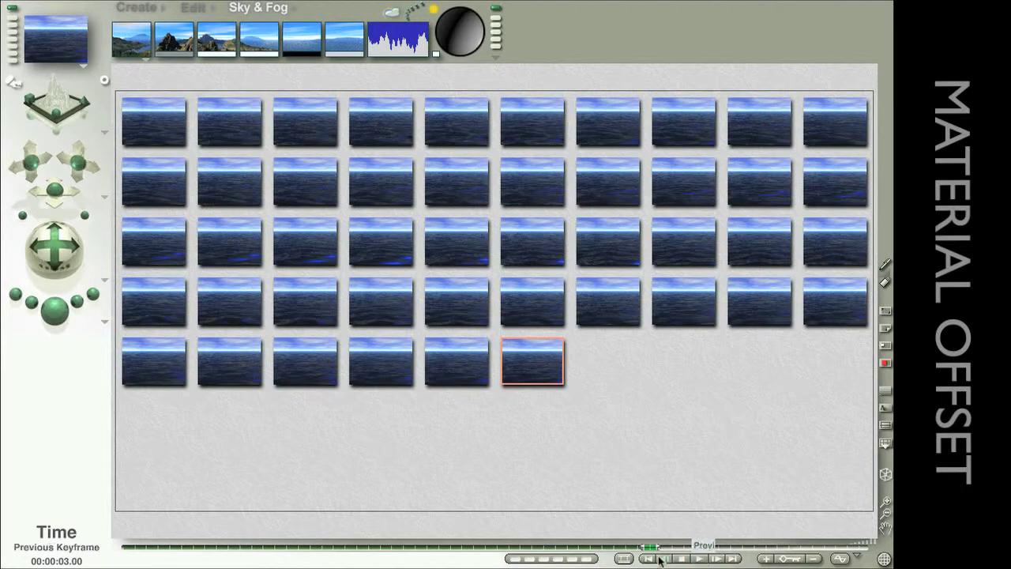
left_click(624, 559)
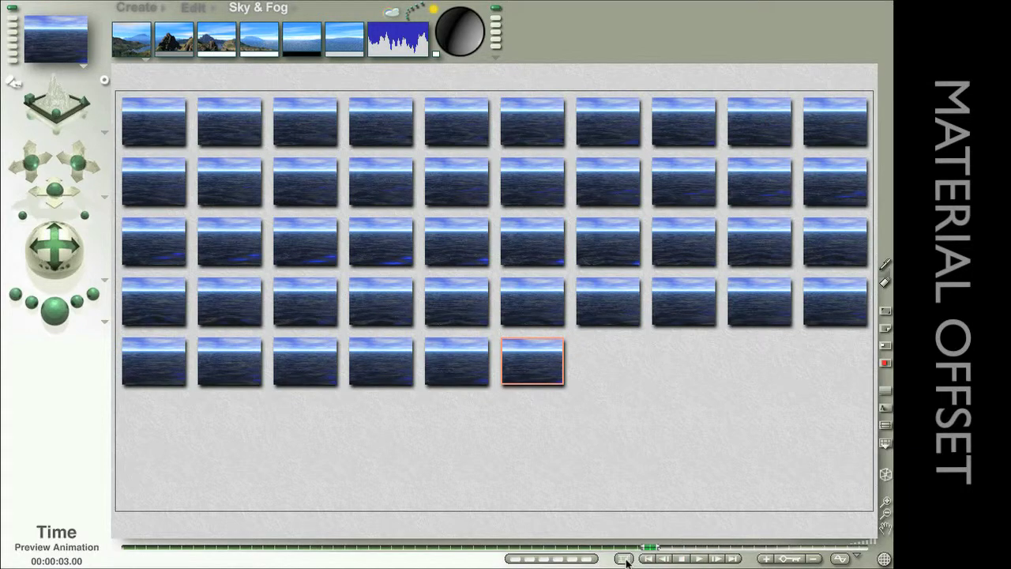
Reopen the plane's material and review the mapping modes available for the Waves2 texture, keeping World Space
left_click(867, 512)
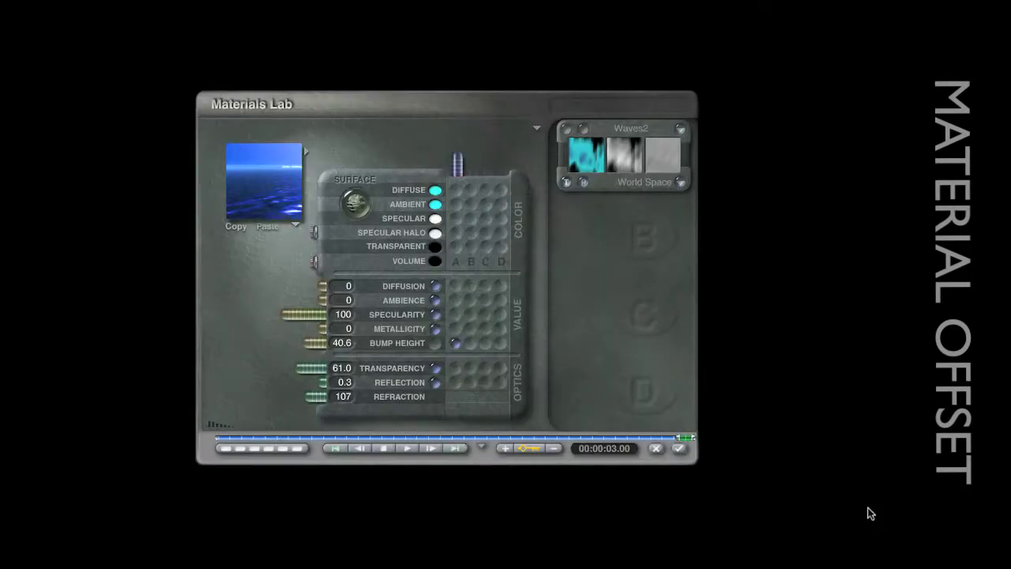
left_click(567, 125)
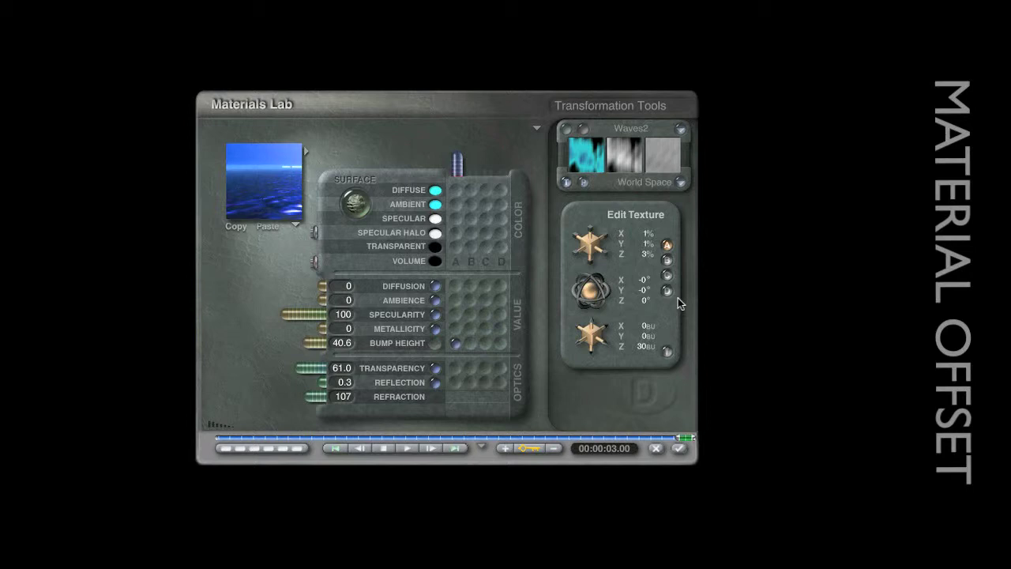
left_click(680, 183)
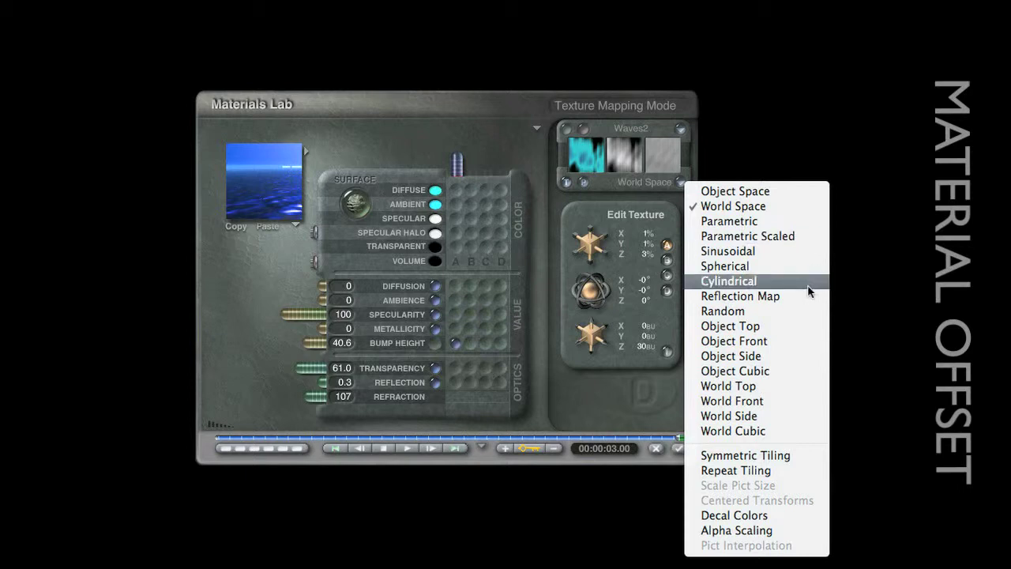
left_click(638, 401)
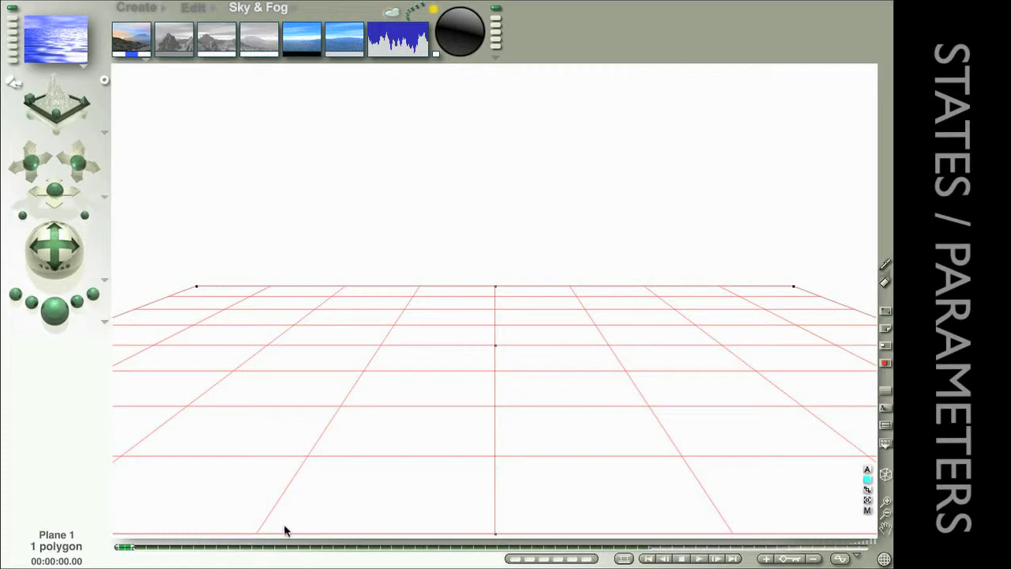
Open the sky's atmosphere settings and try Rainbow, Blend with Sun, Volumetric World and Fog by switching each on and off
left_click(458, 46)
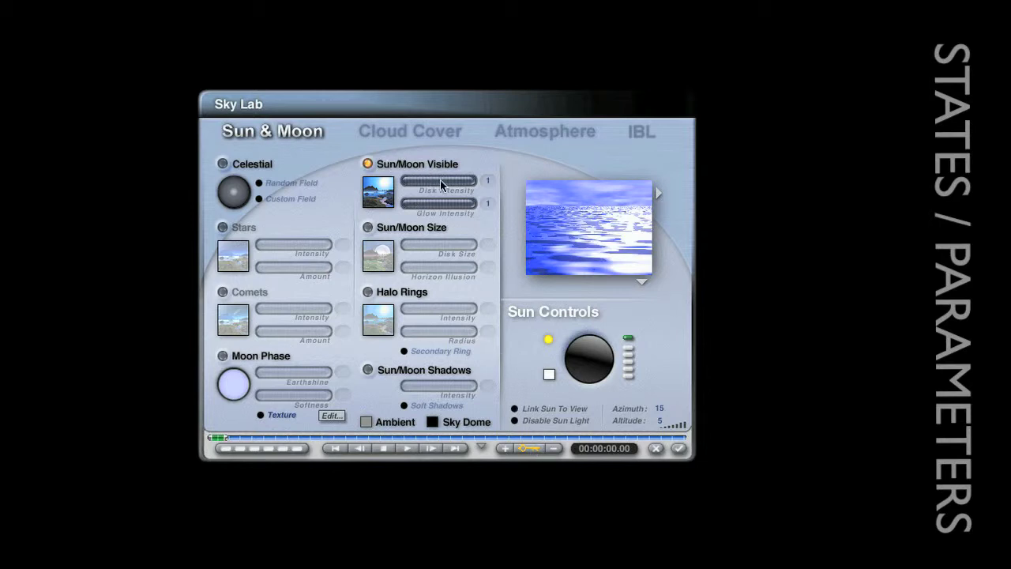
left_click(532, 136)
left_click(371, 172)
left_click(371, 172)
left_click(371, 258)
left_click(371, 259)
left_click(371, 345)
left_click(371, 345)
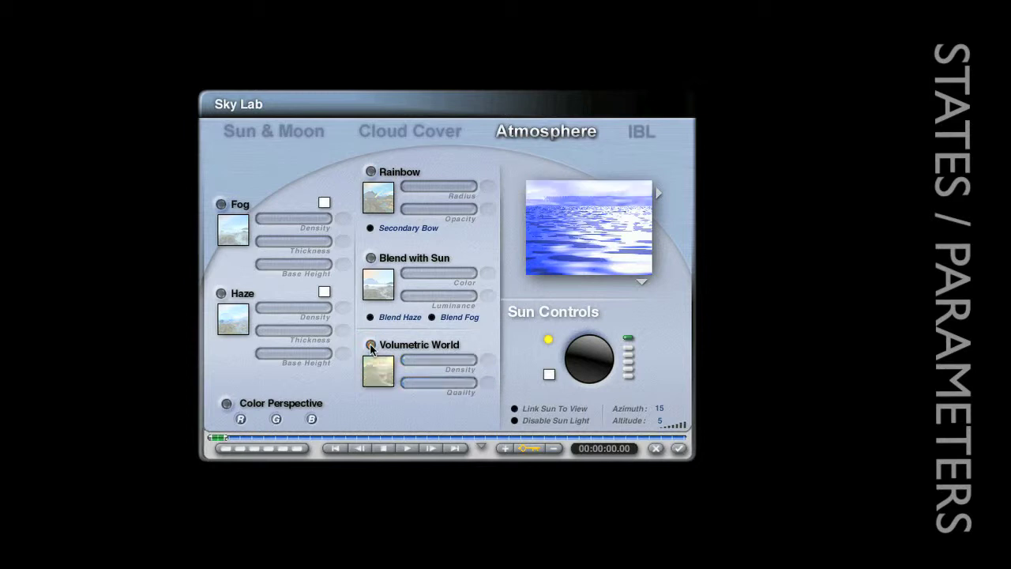
left_click(222, 204)
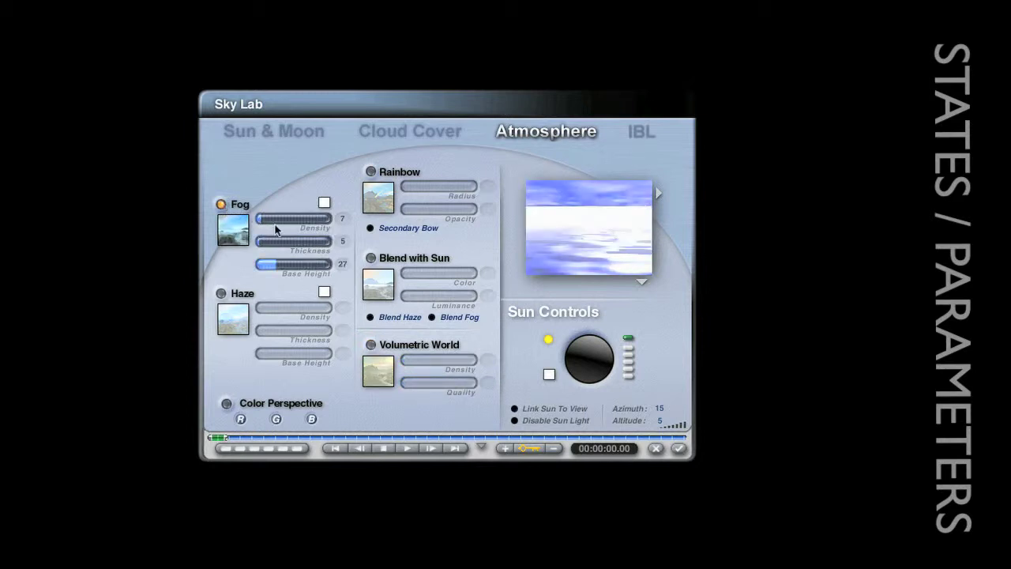
left_click(222, 204)
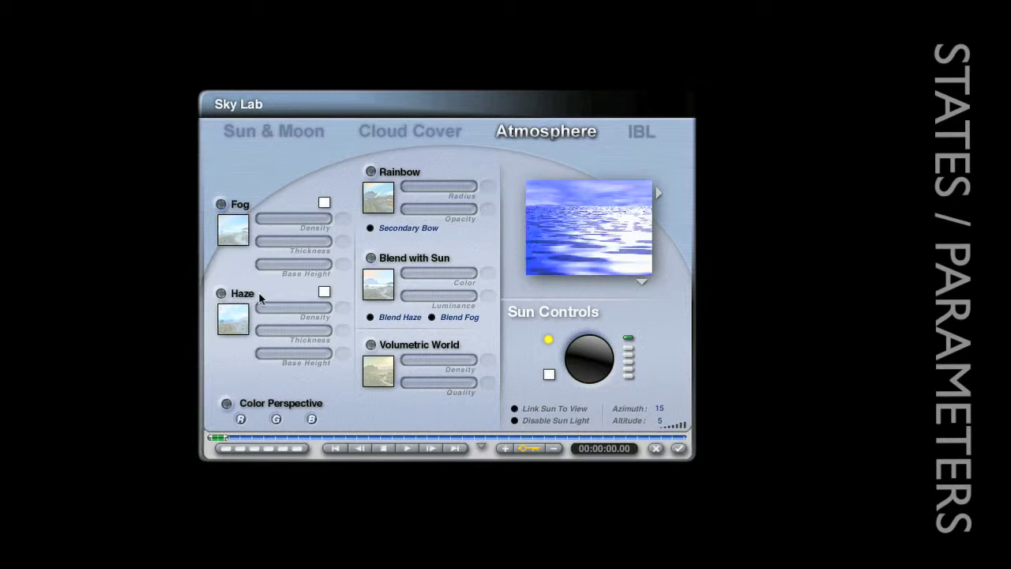
Enable Haze in the atmosphere settings and lower its density to 0
left_click(222, 294)
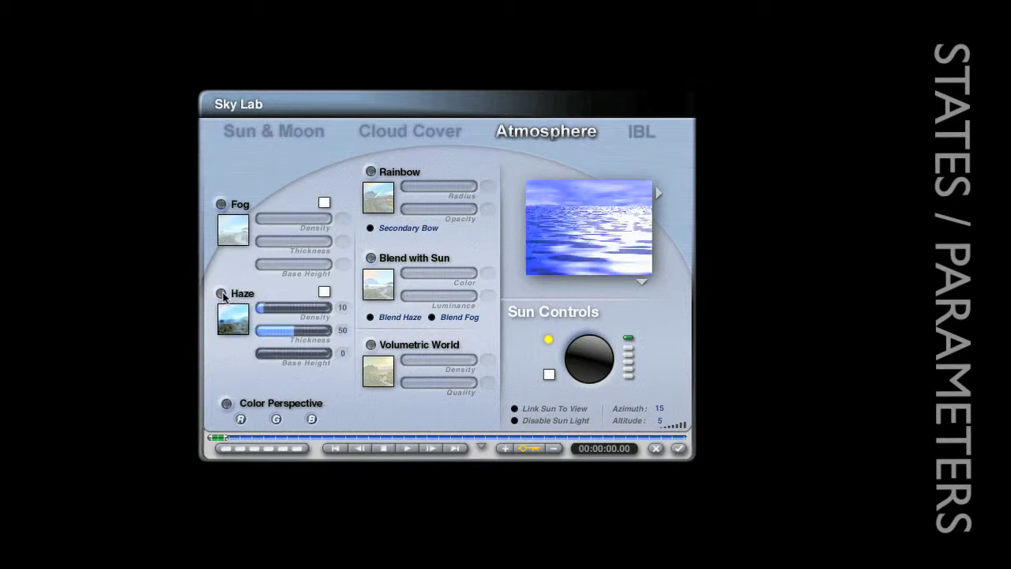
left_click(222, 294)
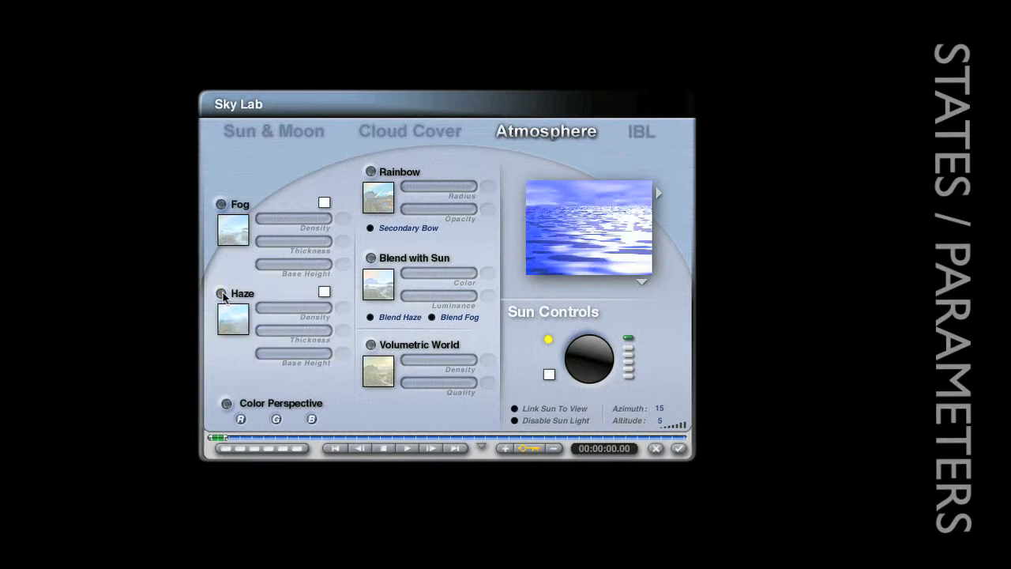
left_click(223, 293)
left_click_drag(265, 307, 255, 306)
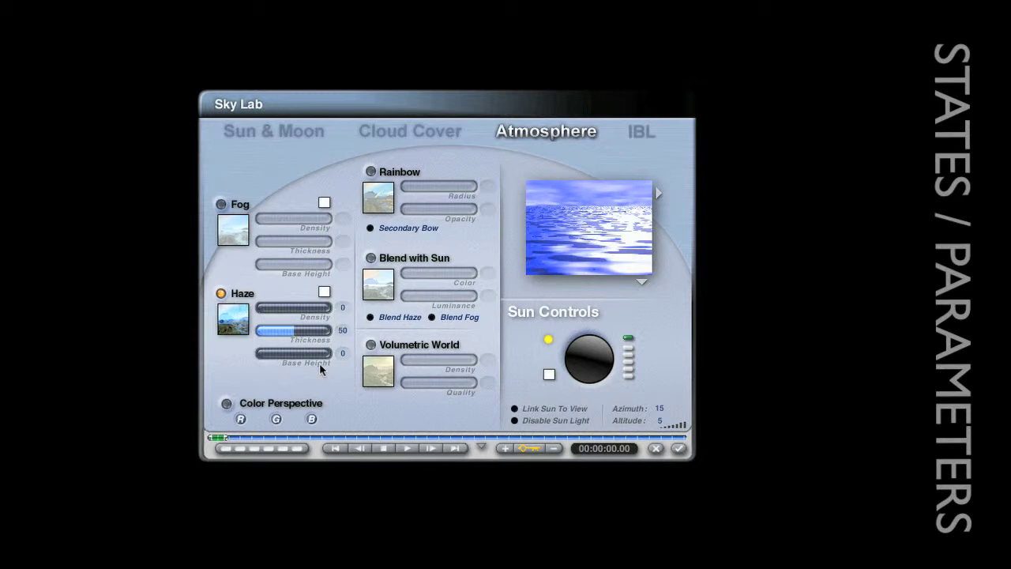
Raise the sky's cloud cover amount to 82 and accept the sky settings
left_click(395, 135)
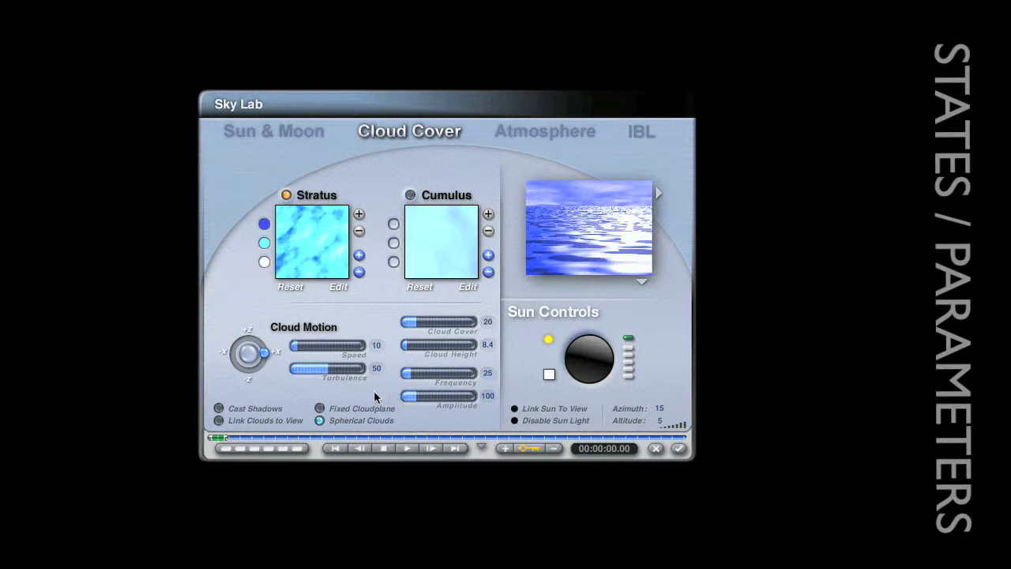
left_click(410, 322)
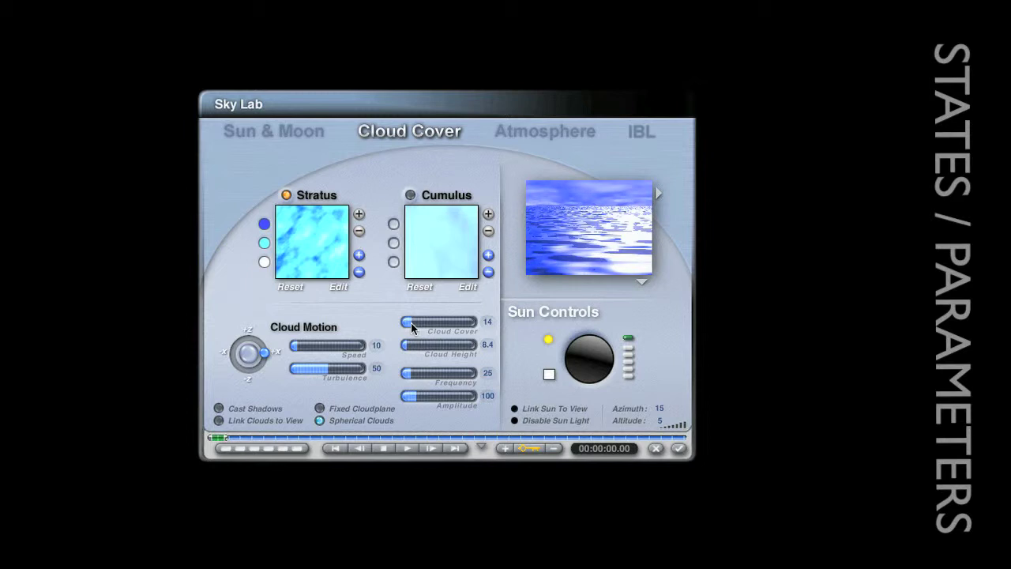
left_click(463, 321)
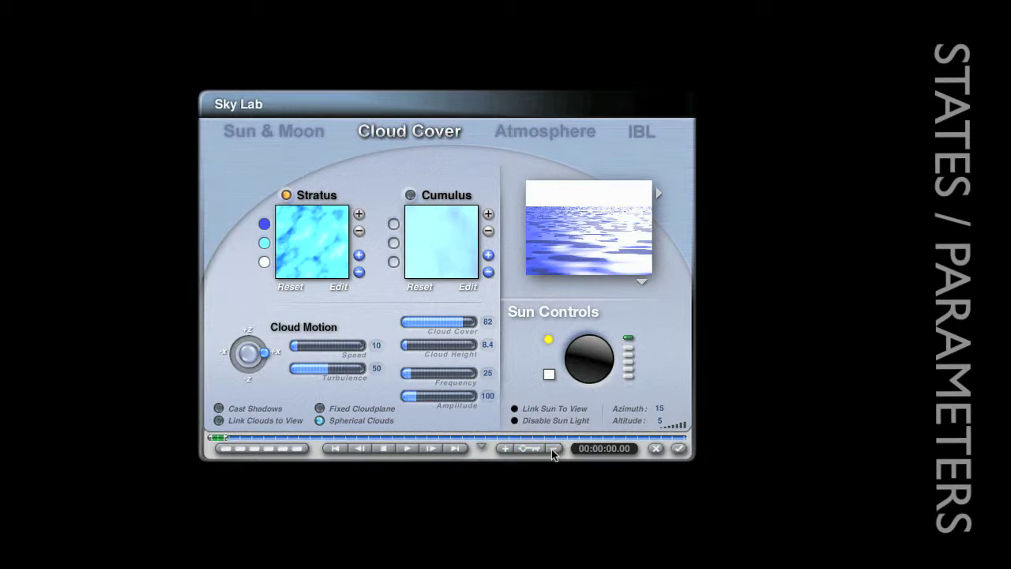
left_click(678, 448)
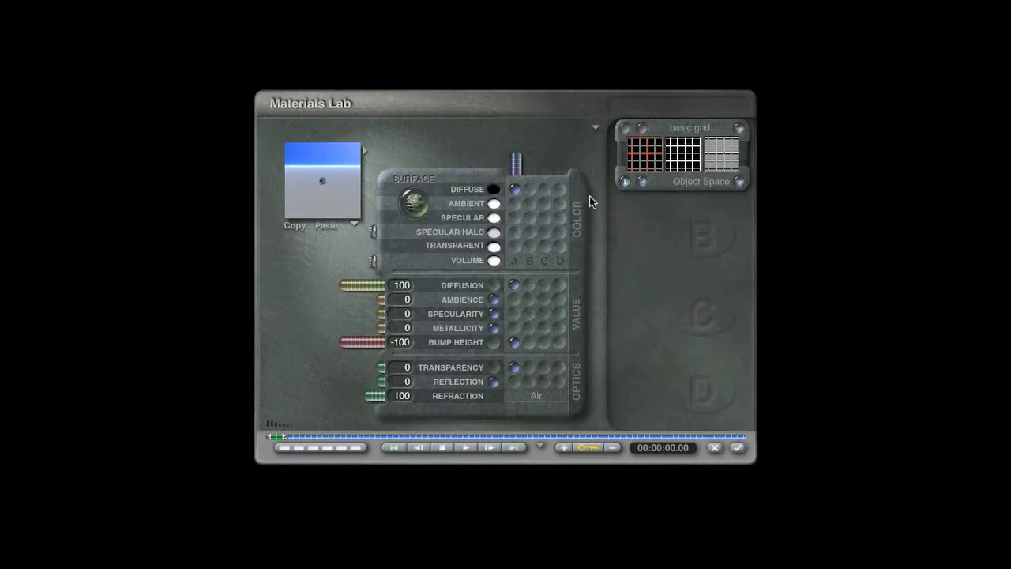
Try textures B and C as the grid material's diffuse color source, return to texture A, and accept the material
left_click(544, 189)
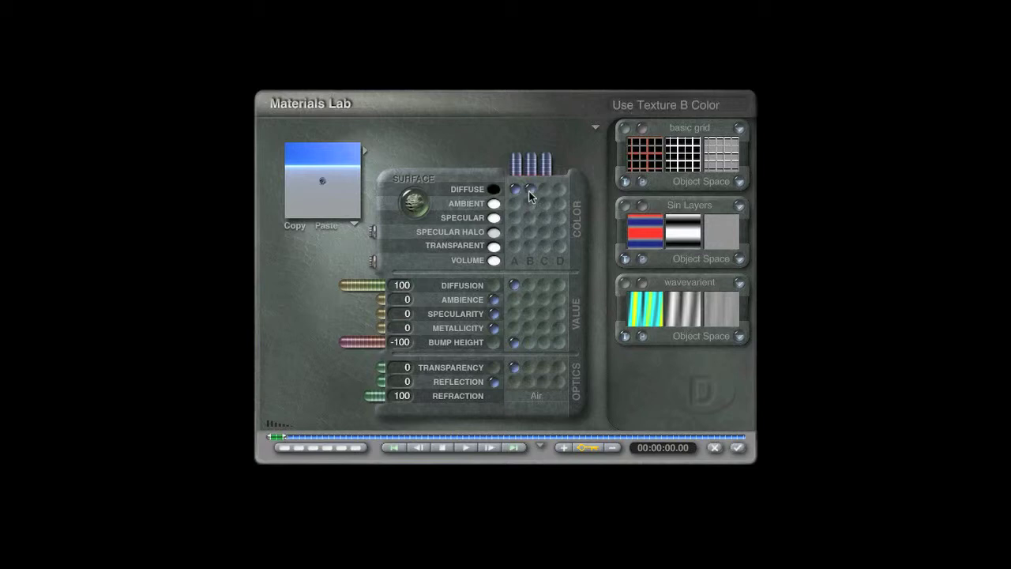
left_click(529, 189)
left_click(544, 190)
left_click(516, 189)
left_click(737, 448)
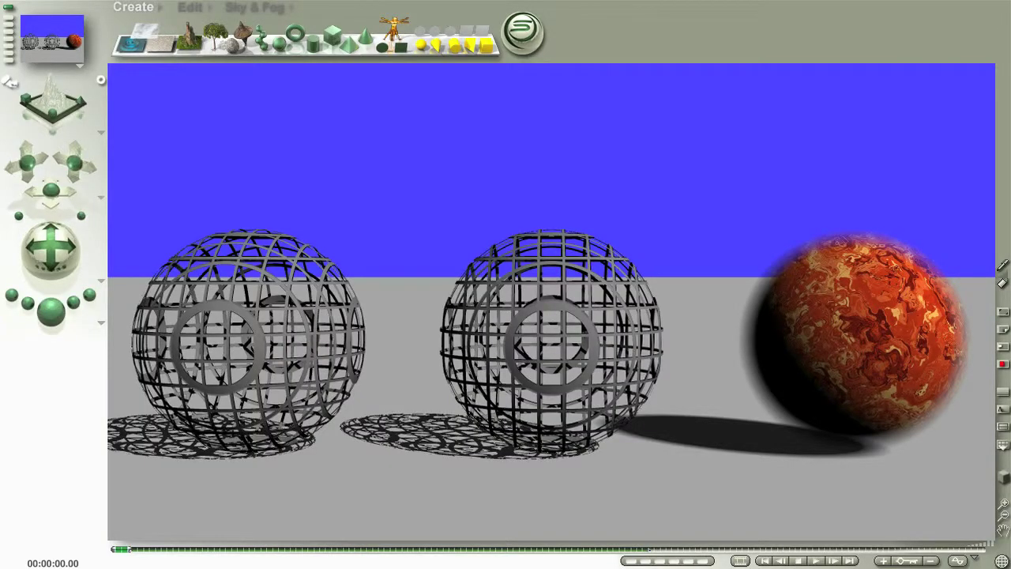